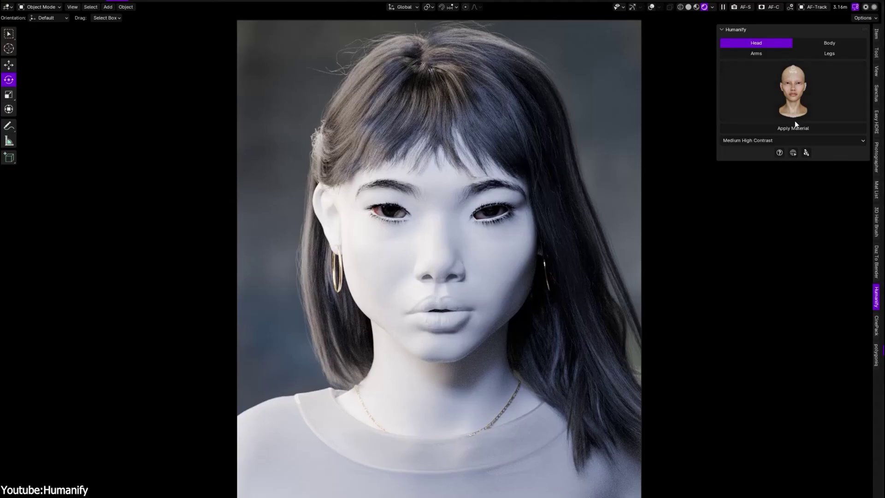
Apply the Humanify head material and raise the Head Mario node's Roughness to 0.550
{"action": "left_click", "coordinate": [794, 127]}
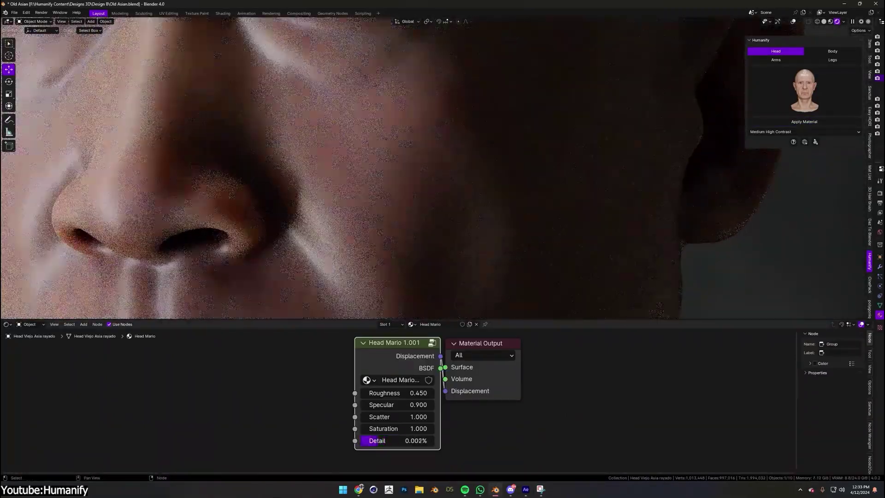
{"action": "left_click", "coordinate": [431, 393]}
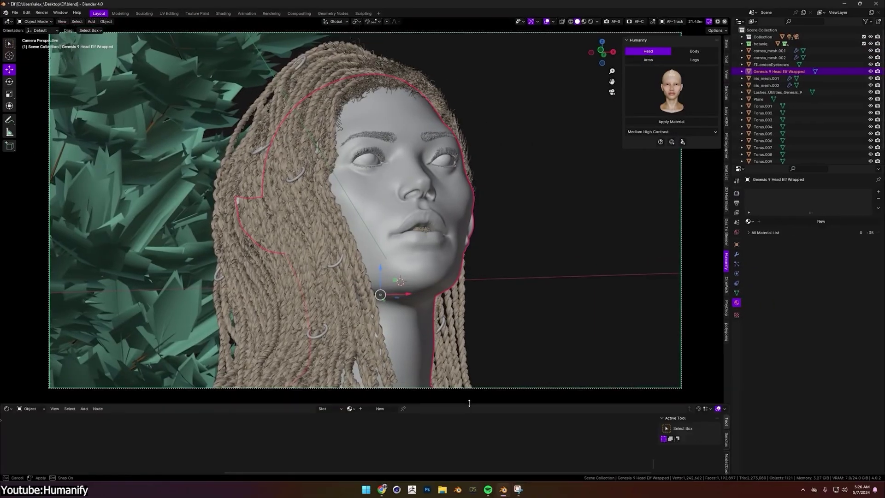
Switch the viewport to Rendered shading and choose the Vero head skin preset
{"action": "left_click_drag", "start_coordinate": [469, 403], "coordinate": [468, 392]}
{"action": "left_click", "coordinate": [590, 22]}
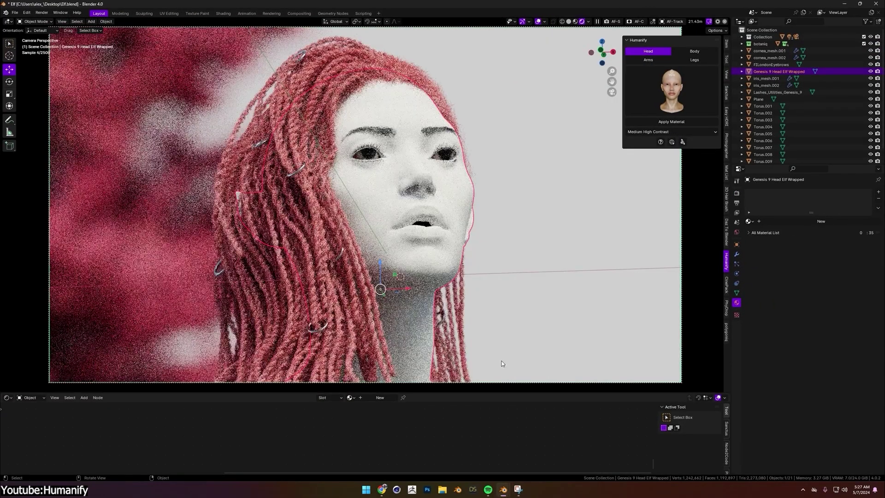
{"action": "left_click", "coordinate": [686, 104]}
{"action": "left_click", "coordinate": [677, 94]}
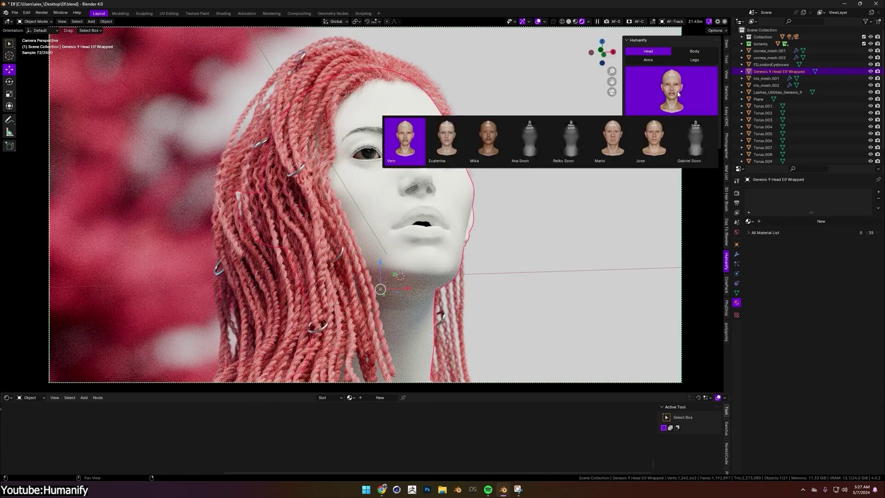
{"action": "left_click", "coordinate": [678, 94]}
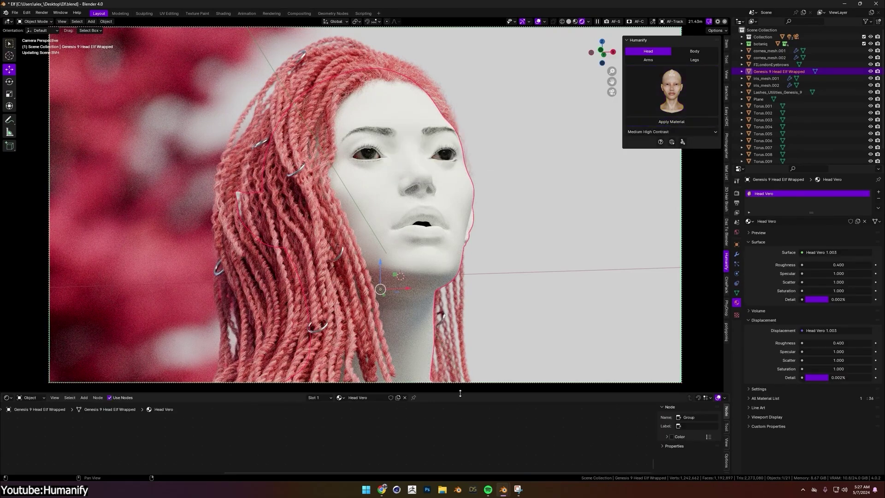
Set the head skin material's Saturation to 0.650
{"action": "left_click_drag", "start_coordinate": [460, 393], "coordinate": [456, 302]}
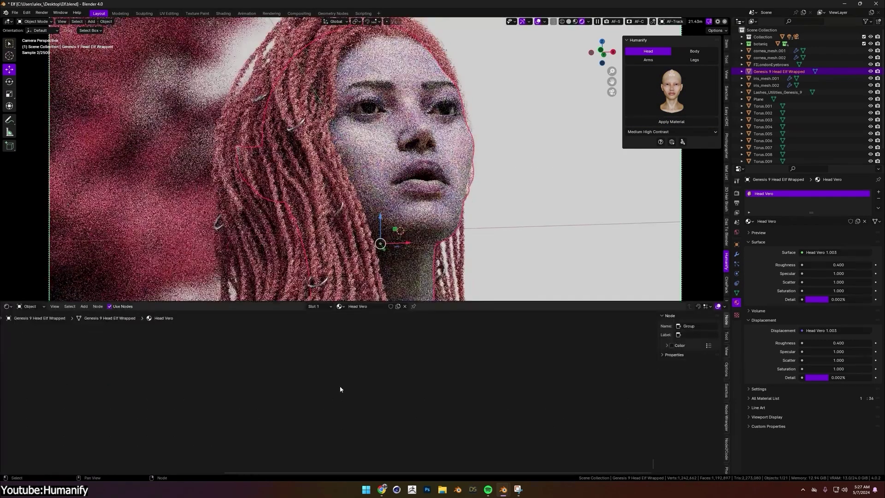
{"action": "scroll", "coordinate": [390, 415], "scroll_direction": "up", "scroll_amount": 3}
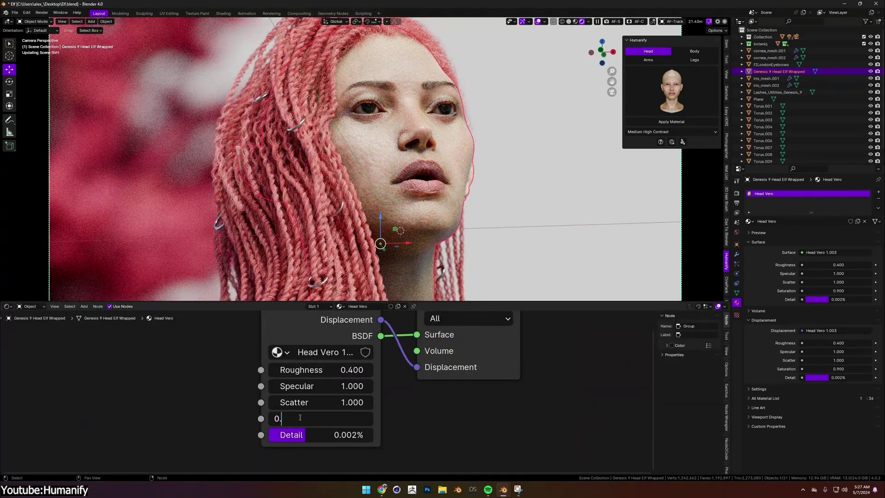
{"action": "type", "text": "65"}
{"action": "key", "text": "Return"}
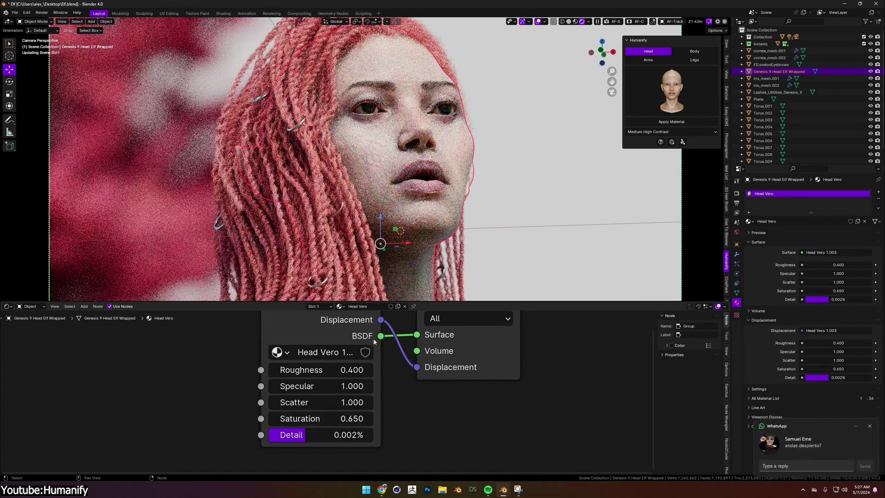
Lighten the red Mix B tint inside the Head Vero group, then start a new scene
{"action": "key", "text": "Tab"}
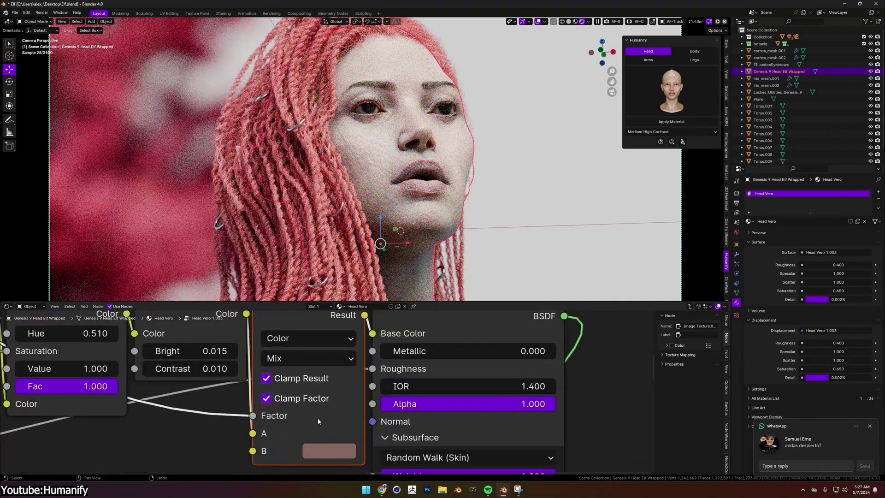
{"action": "middle_click_drag", "start_coordinate": [319, 421], "coordinate": [347, 398]}
{"action": "left_click", "coordinate": [358, 428]}
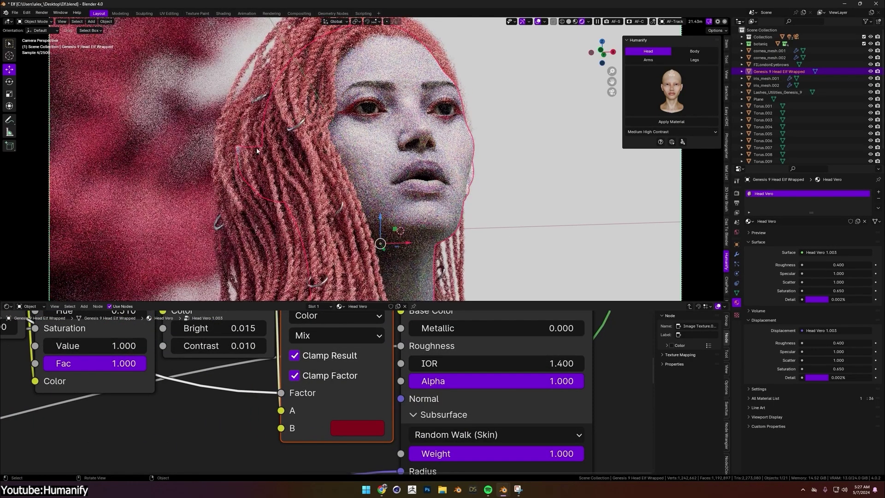
{"action": "left_click", "coordinate": [363, 424]}
{"action": "left_click_drag", "start_coordinate": [415, 306], "coordinate": [408, 297]}
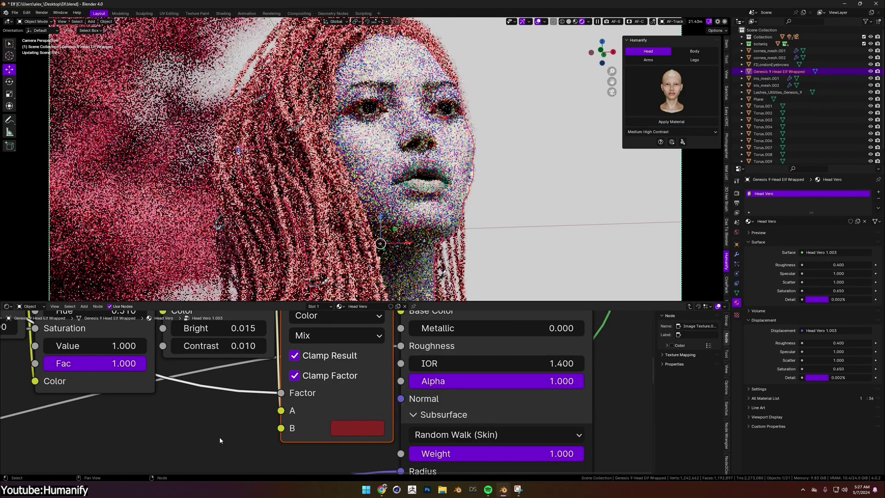
{"action": "scroll", "coordinate": [215, 425], "scroll_direction": "down", "scroll_amount": 3}
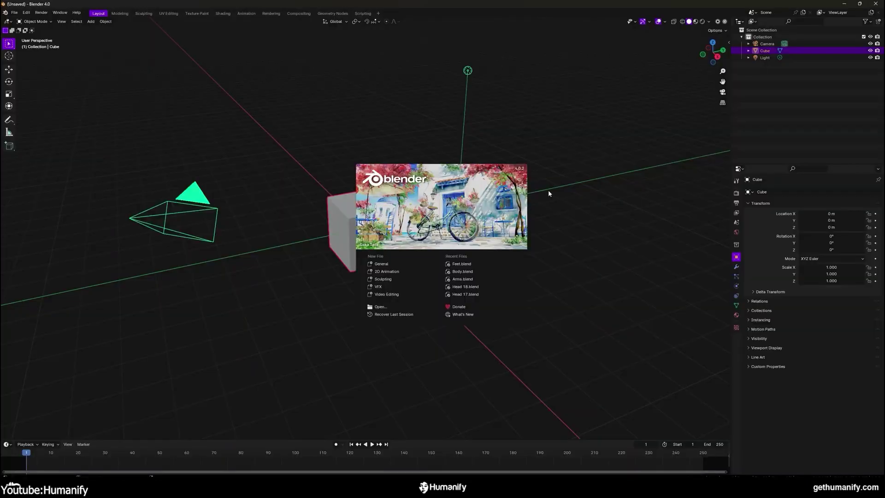
{"action": "left_click", "coordinate": [549, 190]}
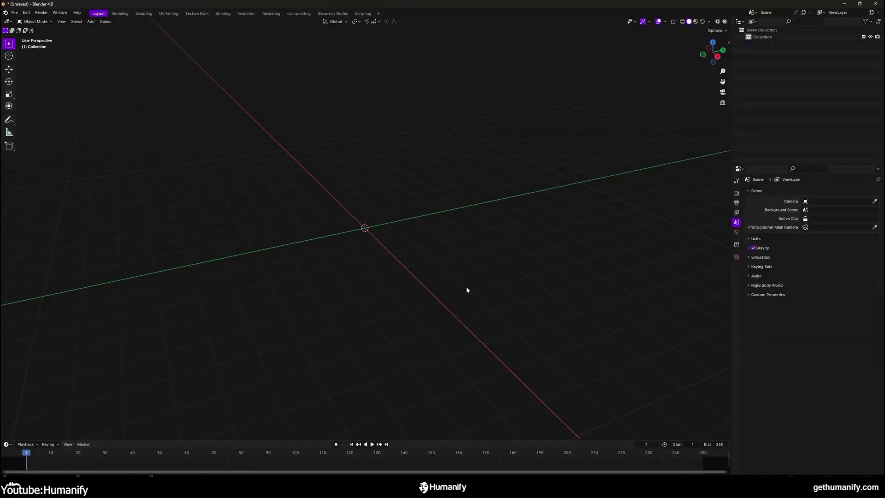
{"action": "left_click", "coordinate": [479, 487]}
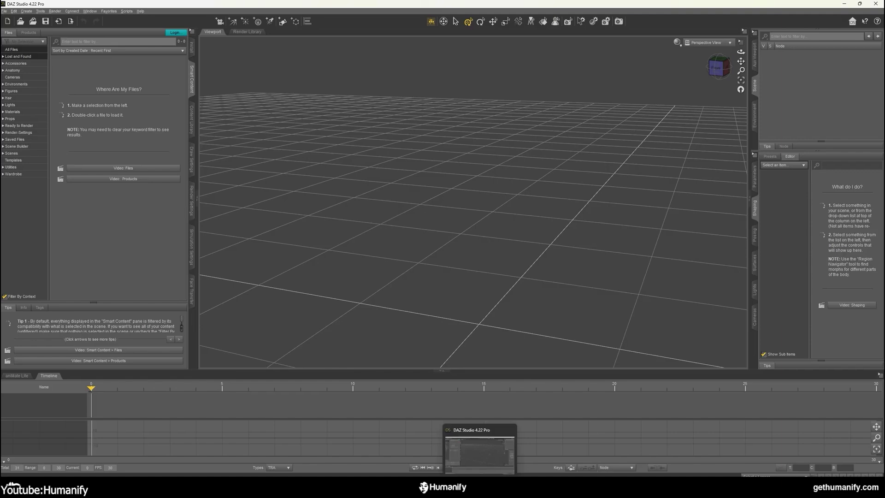
Load MSO Hana HD from Smart Content Figures and export it via Daz To Blender
{"action": "left_click", "coordinate": [17, 91]}
{"action": "double_click", "coordinate": [71, 81]}
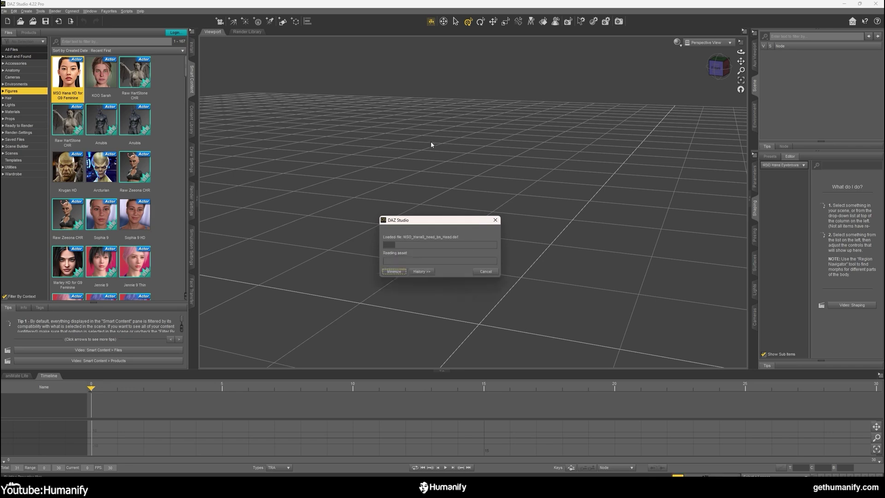
{"action": "scroll", "coordinate": [466, 146], "scroll_direction": "up", "scroll_amount": 5}
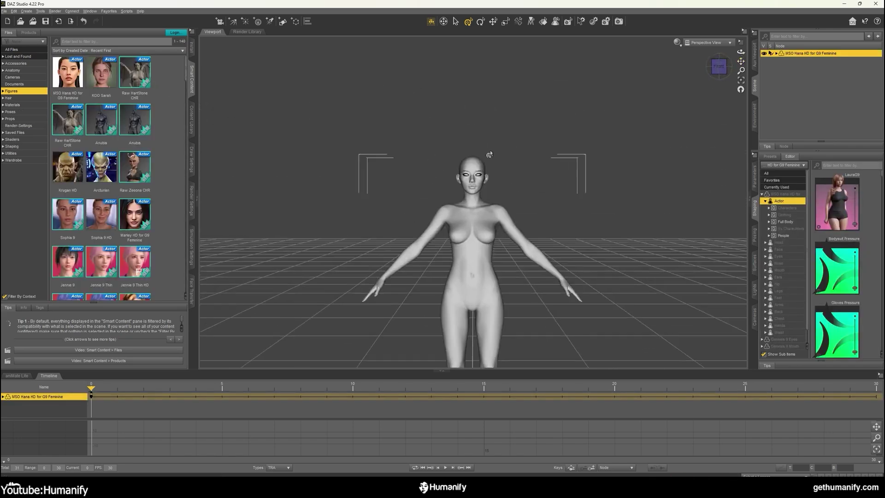
{"action": "scroll", "coordinate": [524, 147], "scroll_direction": "down", "scroll_amount": 5}
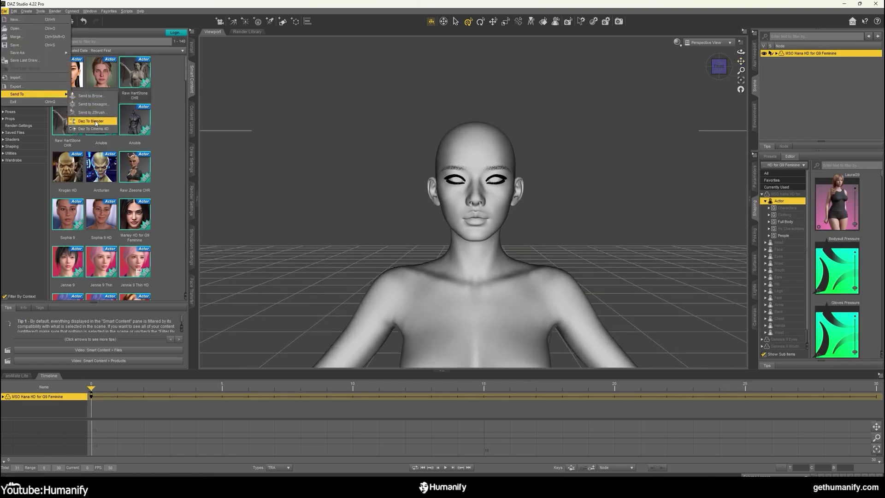
{"action": "left_click", "coordinate": [96, 121]}
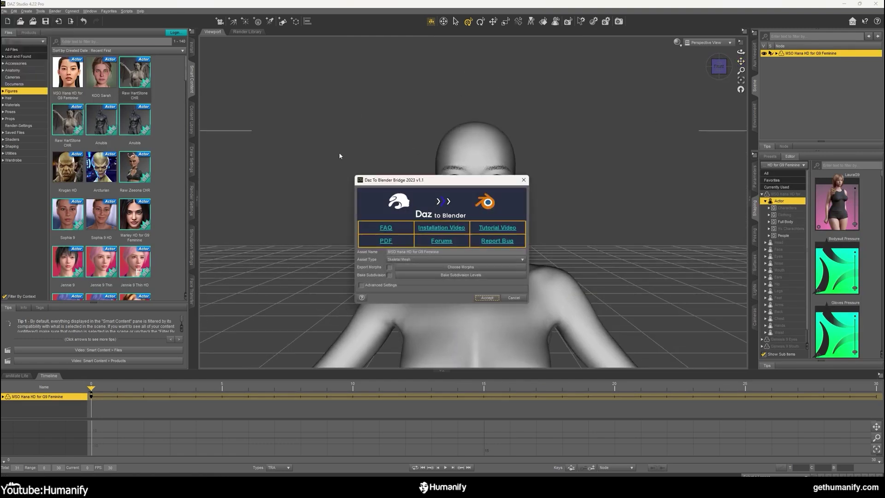
{"action": "left_click", "coordinate": [488, 298]}
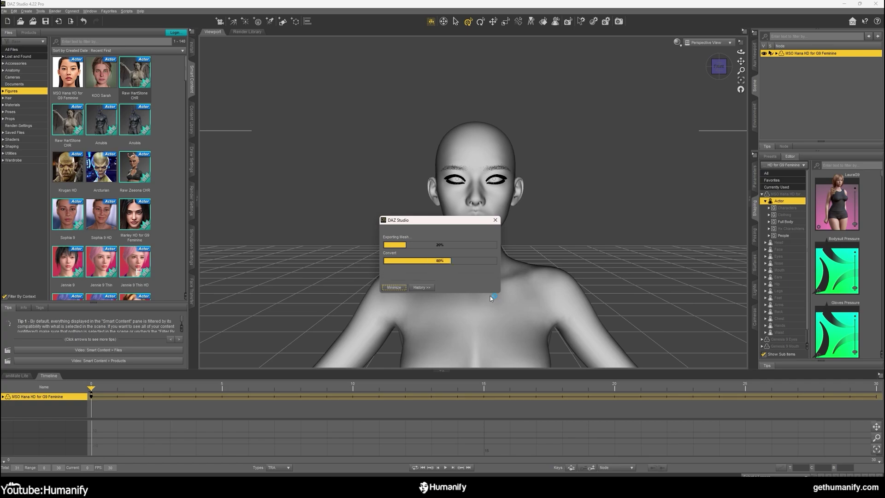
{"action": "left_click", "coordinate": [510, 454]}
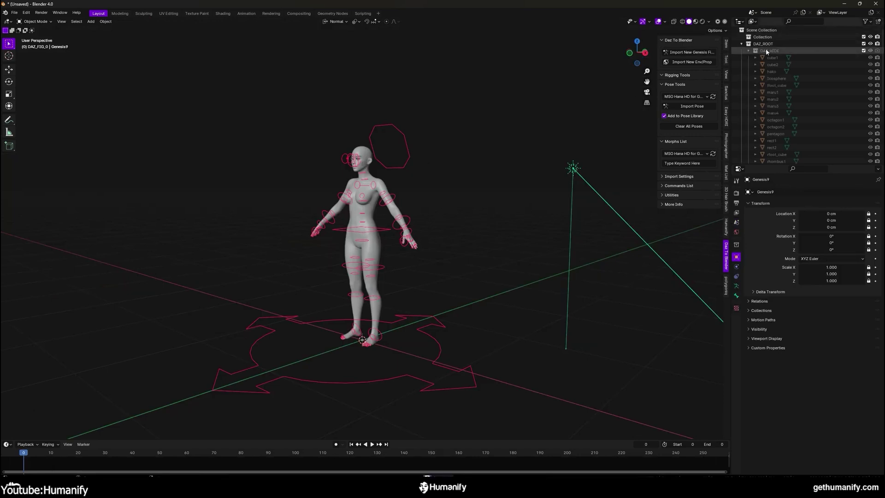
Turn off the Cycles viewport noise threshold and show the figure in front view
{"action": "left_click", "coordinate": [742, 44]}
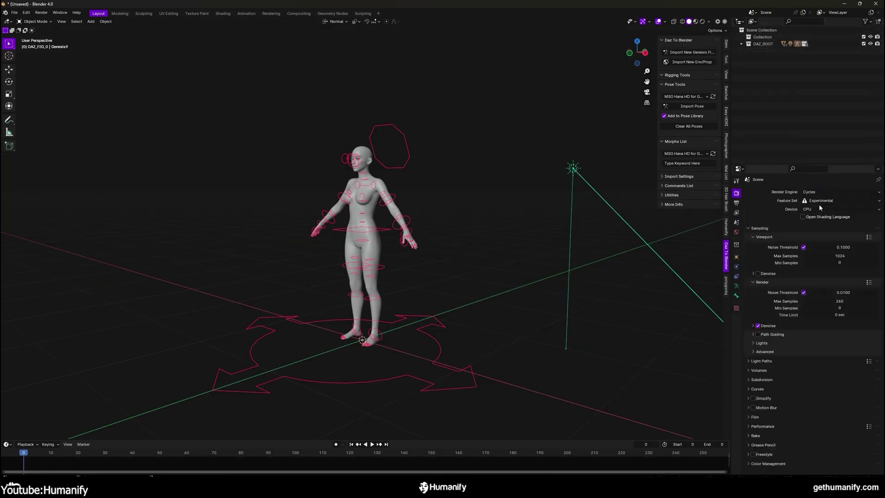
{"action": "left_click", "coordinate": [804, 240]}
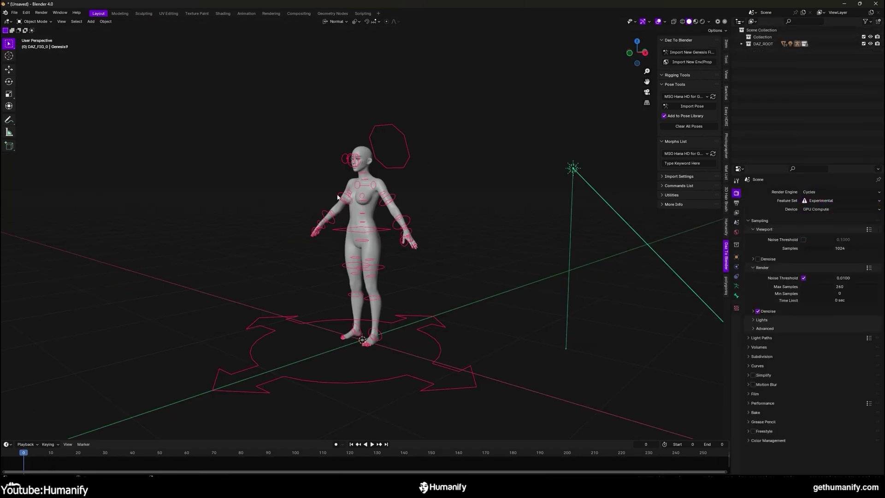
{"action": "scroll", "coordinate": [328, 176], "scroll_direction": "up", "scroll_amount": 3}
{"action": "key", "text": "KP_1"}
{"action": "scroll", "coordinate": [360, 247], "scroll_direction": "up", "scroll_amount": 6}
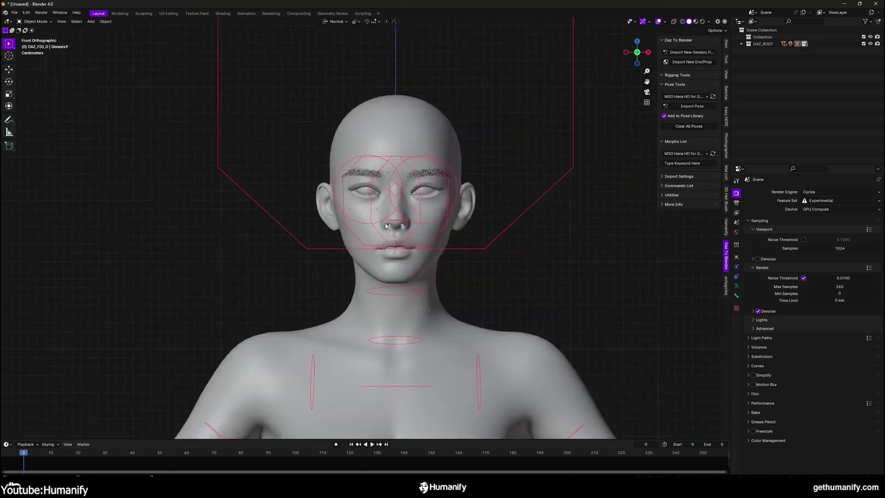
{"action": "scroll", "coordinate": [361, 247], "scroll_direction": "down", "scroll_amount": 2}
Preview the face in Rendered shading and select the Genesis9.Shape mesh in the outliner
{"action": "left_click", "coordinate": [702, 22]}
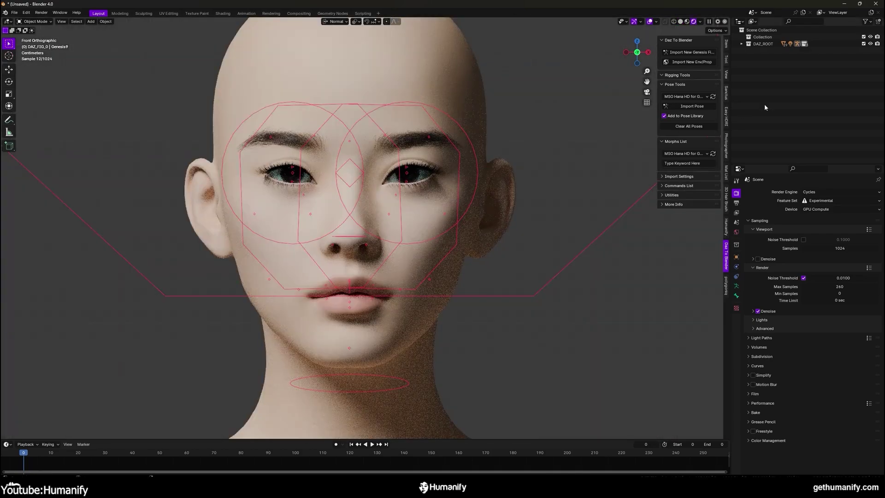
{"action": "left_click", "coordinate": [741, 44]}
{"action": "scroll", "coordinate": [761, 113], "scroll_direction": "down", "scroll_amount": 1}
{"action": "left_click", "coordinate": [489, 139]}
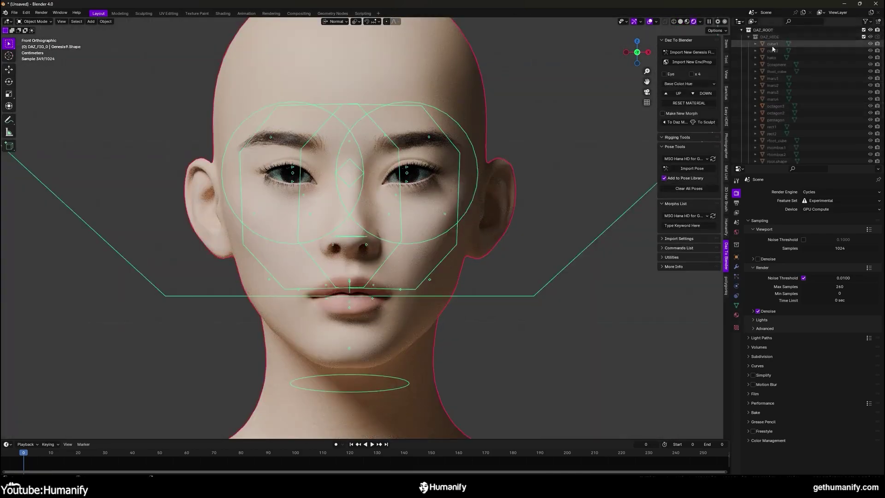
{"action": "scroll", "coordinate": [778, 101], "scroll_direction": "down", "scroll_amount": 3}
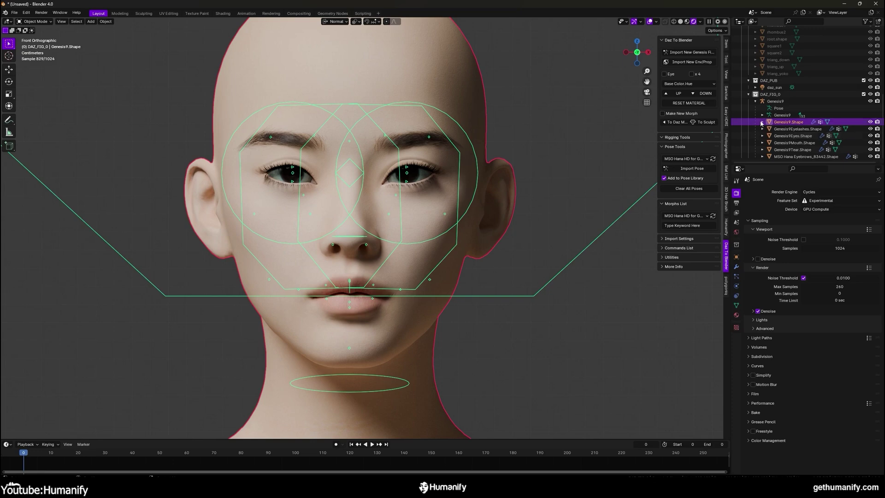
{"action": "left_click", "coordinate": [762, 122]}
{"action": "scroll", "coordinate": [769, 116], "scroll_direction": "down", "scroll_amount": 2}
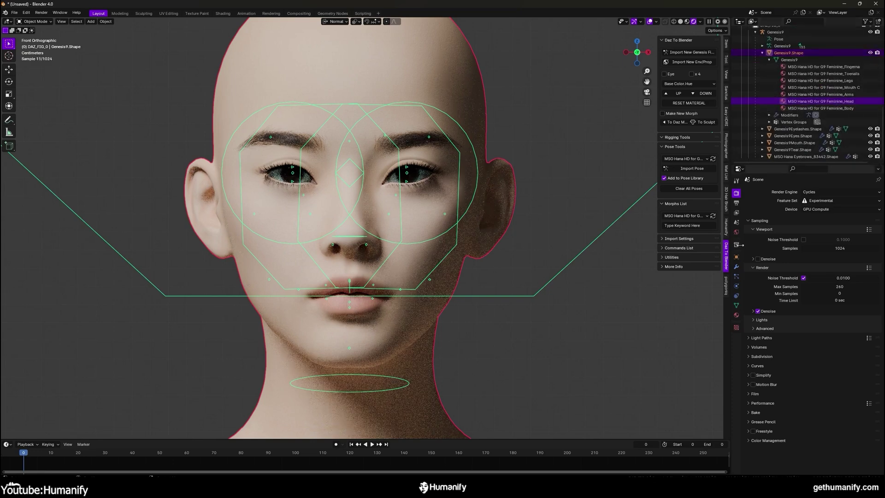
Apply Humanify head skin with the Medium High Contrast look and orbit to inspect it
{"action": "left_click", "coordinate": [727, 226]}
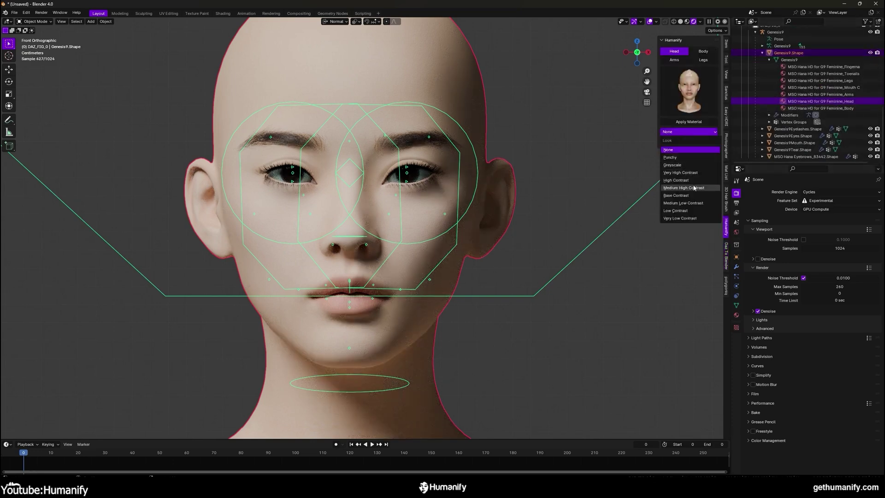
{"action": "left_click", "coordinate": [695, 187]}
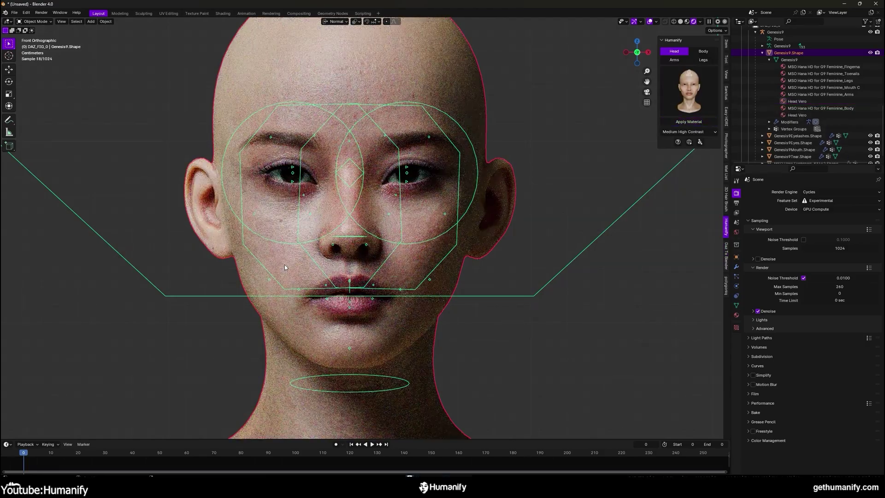
{"action": "scroll", "coordinate": [378, 258], "scroll_direction": "up", "scroll_amount": 3}
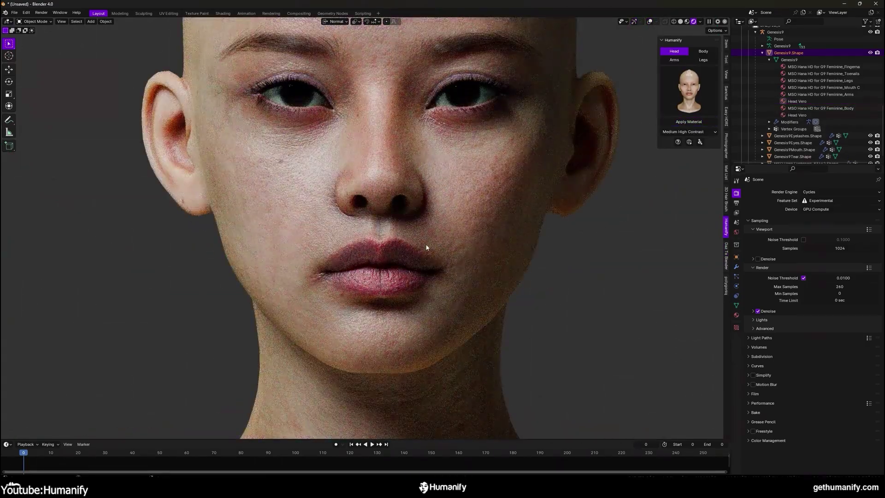
{"action": "scroll", "coordinate": [427, 248], "scroll_direction": "down", "scroll_amount": 3}
{"action": "middle_click_drag", "start_coordinate": [427, 248], "coordinate": [387, 257]}
{"action": "scroll", "coordinate": [386, 258], "scroll_direction": "up", "scroll_amount": 2}
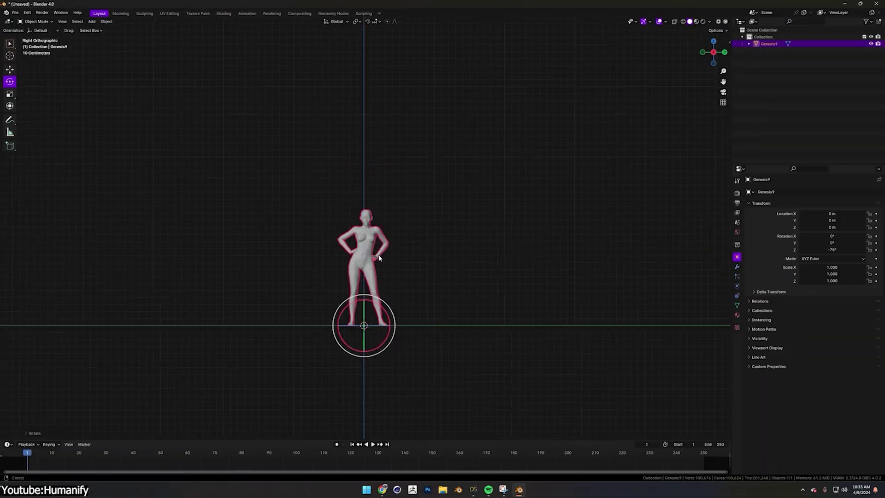
{"action": "scroll", "coordinate": [401, 249], "scroll_direction": "up", "scroll_amount": 5}
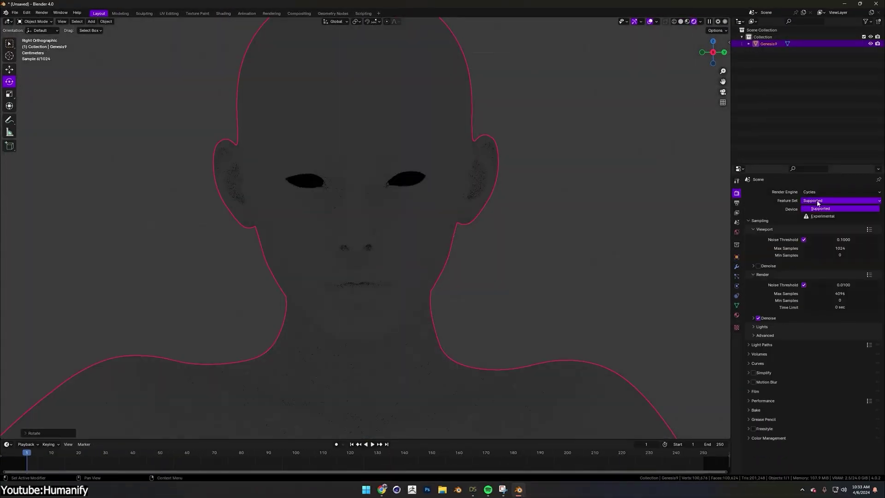
Set Cycles to the Experimental feature set, use a solid background, and load an HDRI folder
{"action": "key", "text": "n"}
{"action": "left_click", "coordinate": [727, 117]}
{"action": "left_click", "coordinate": [688, 197]}
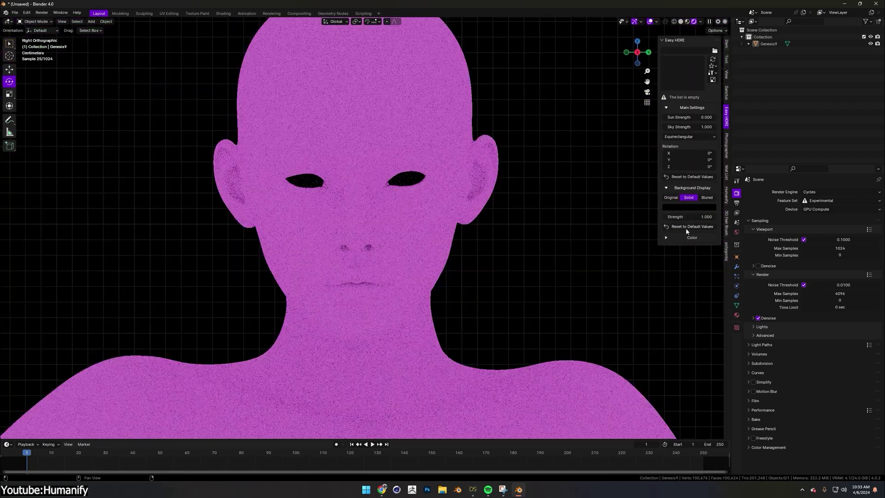
{"action": "left_click", "coordinate": [692, 238]}
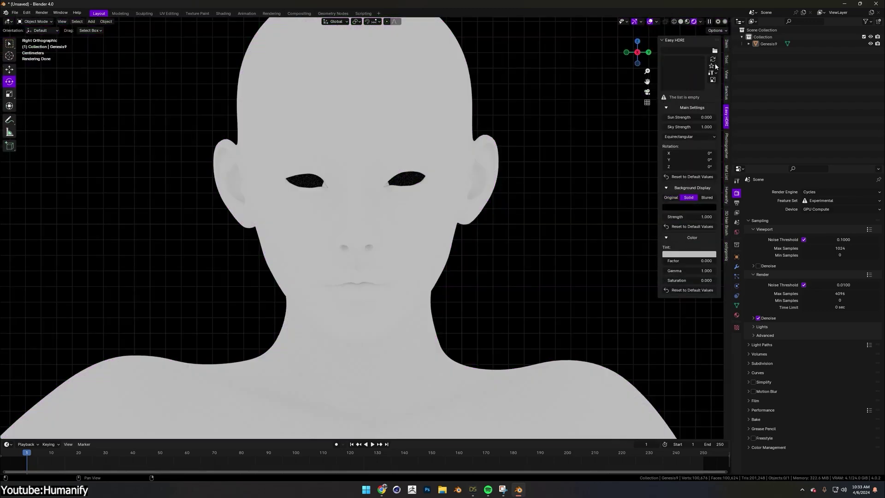
{"action": "left_click", "coordinate": [713, 61]}
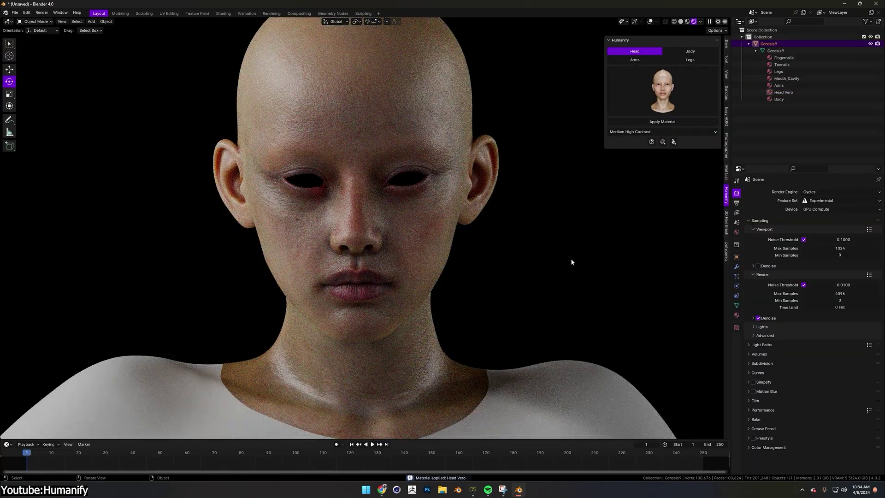
Step to the next HDRI environment and inspect the arm skin up close
{"action": "left_click", "coordinate": [726, 116]}
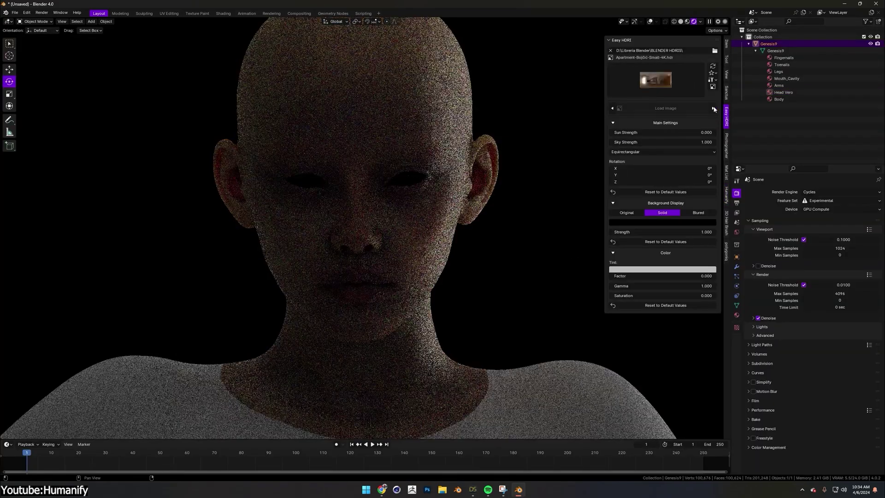
{"action": "left_click", "coordinate": [713, 109]}
{"action": "scroll", "coordinate": [376, 298], "scroll_direction": "up", "scroll_amount": 2}
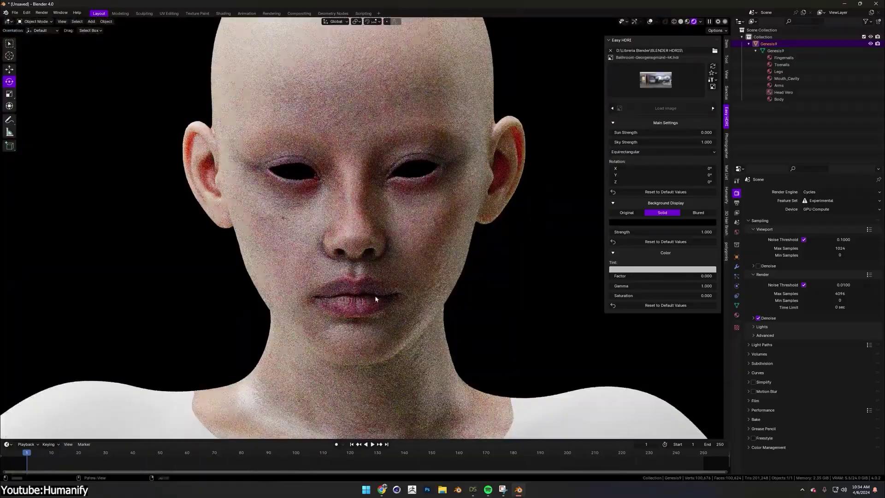
{"action": "scroll", "coordinate": [376, 299], "scroll_direction": "up", "scroll_amount": 2}
{"action": "scroll", "coordinate": [372, 302], "scroll_direction": "down", "scroll_amount": 5}
{"action": "scroll", "coordinate": [415, 258], "scroll_direction": "up", "scroll_amount": 8}
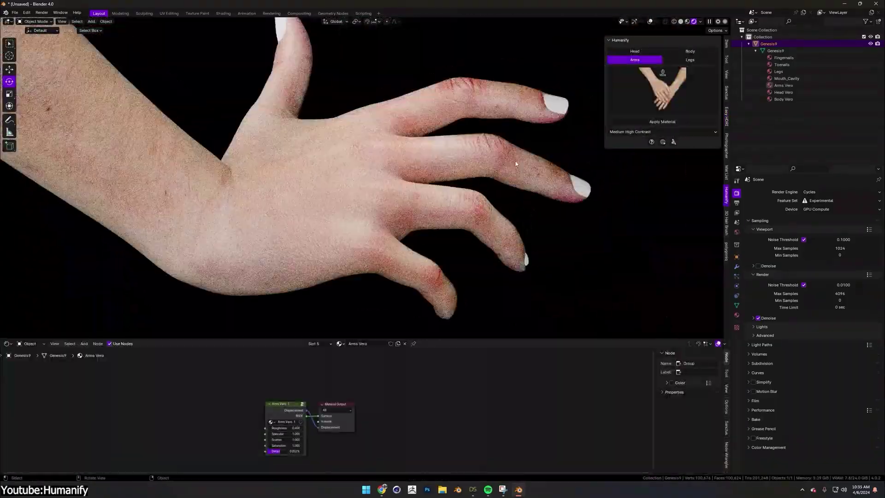
{"action": "middle_click_drag", "start_coordinate": [516, 164], "coordinate": [530, 139]}
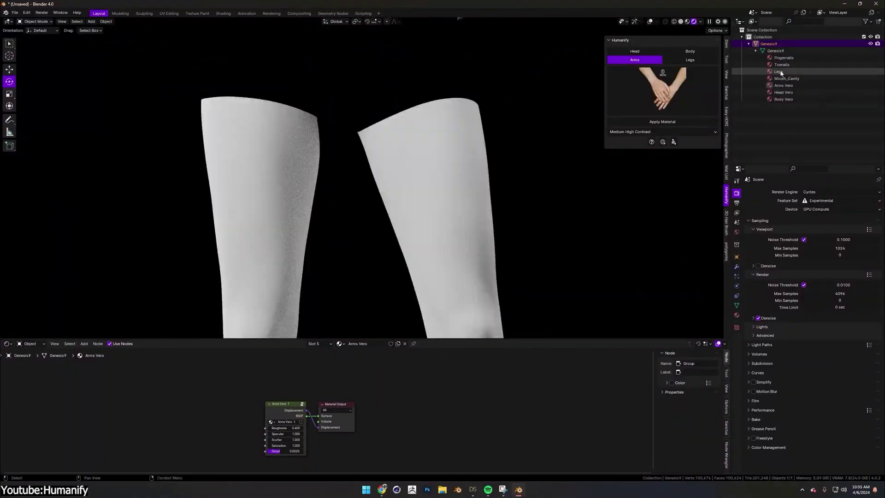
Apply Humanify skin to the legs and cycle through three more HDRIs while viewing the feet
{"action": "left_click", "coordinate": [664, 123]}
{"action": "middle_click_drag", "start_coordinate": [455, 266], "coordinate": [377, 178]}
{"action": "left_click", "coordinate": [726, 116]}
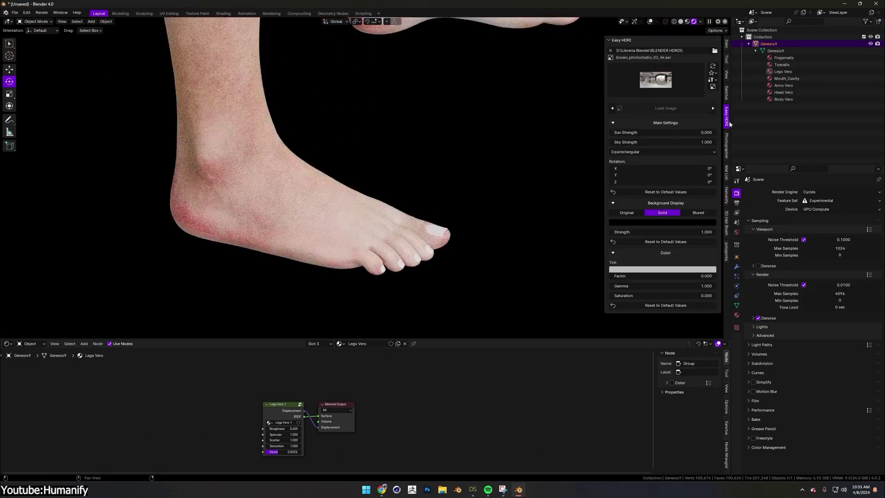
{"action": "left_click", "coordinate": [713, 109]}
{"action": "left_click", "coordinate": [712, 109]}
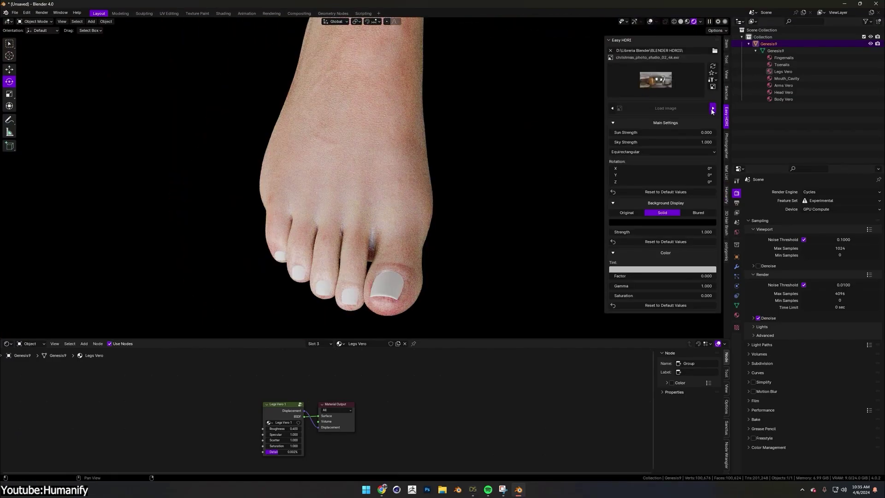
{"action": "left_click", "coordinate": [712, 109]}
{"action": "middle_click_drag", "start_coordinate": [461, 138], "coordinate": [217, 187]}
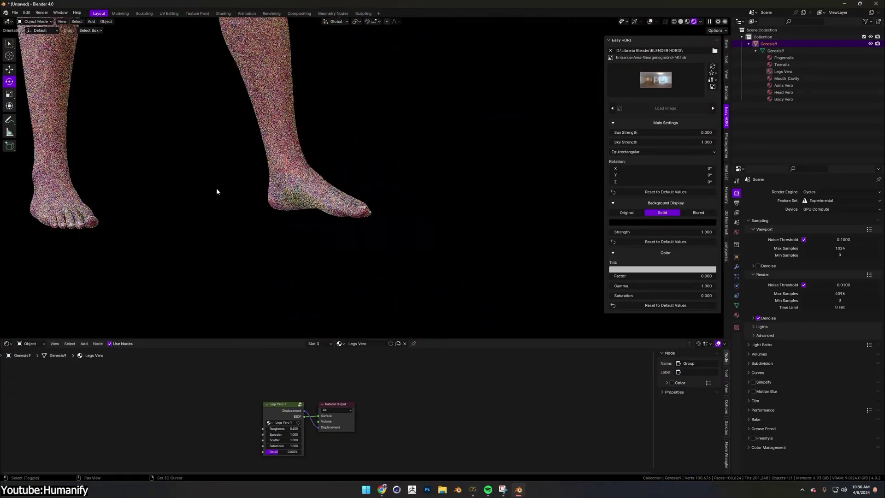
Advance to the Fishing-Hut-Altenhedeck-4K HDRI and select the Arms Vero material
{"action": "left_click", "coordinate": [713, 109]}
{"action": "left_click", "coordinate": [715, 107]}
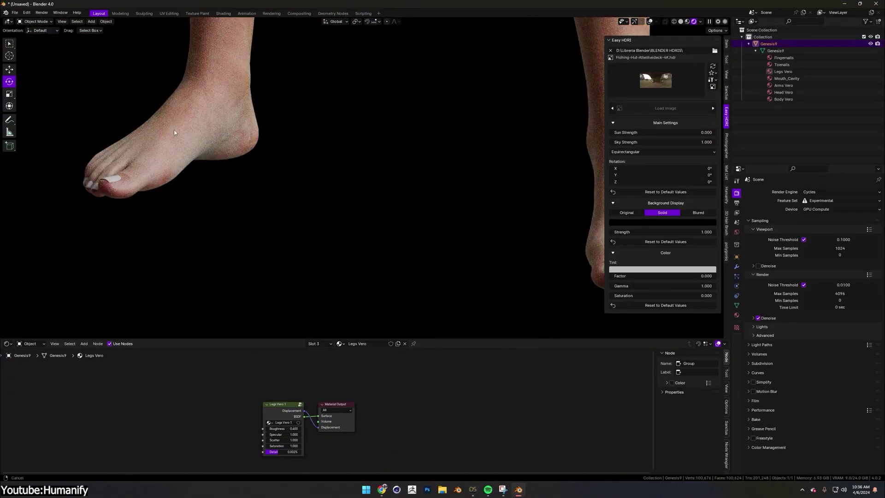
{"action": "middle_click_drag", "start_coordinate": [174, 129], "coordinate": [404, 221]}
{"action": "left_click", "coordinate": [403, 220]}
Lower the Arms Vero skin Roughness to 0.400
{"action": "scroll", "coordinate": [454, 396], "scroll_direction": "up", "scroll_amount": 5}
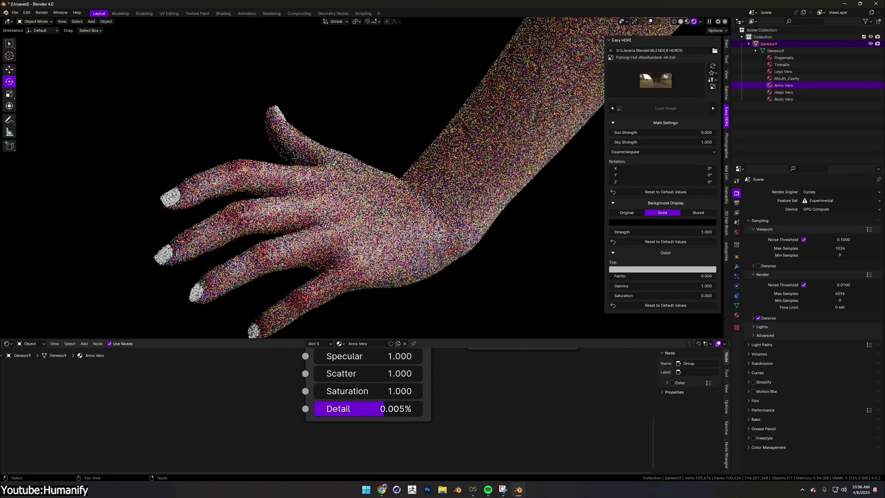
{"action": "middle_click_drag", "start_coordinate": [454, 395], "coordinate": [442, 437]}
{"action": "middle_click_drag", "start_coordinate": [323, 207], "coordinate": [164, 177]}
{"action": "left_click_drag", "start_coordinate": [355, 380], "coordinate": [336, 380]}
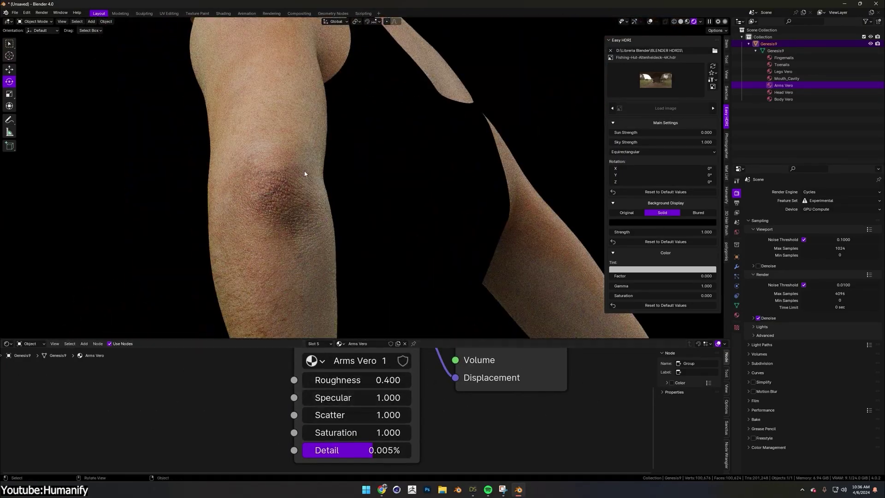
Switch to the next HDRI and apply Shade Smooth to the figure
{"action": "middle_click_drag", "start_coordinate": [300, 173], "coordinate": [405, 55]}
{"action": "scroll", "coordinate": [406, 55], "scroll_direction": "up", "scroll_amount": 5}
{"action": "left_click", "coordinate": [713, 108]}
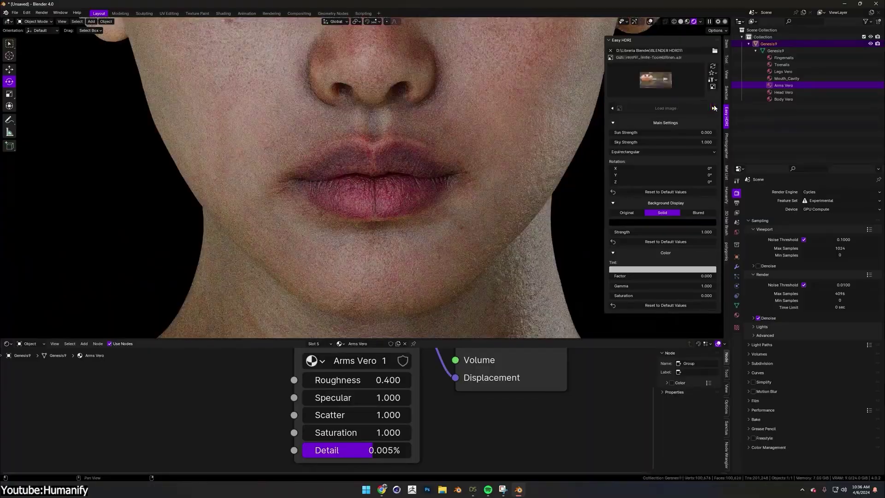
{"action": "right_click", "coordinate": [397, 114]}
{"action": "left_click", "coordinate": [401, 115]}
{"action": "scroll", "coordinate": [395, 174], "scroll_direction": "down", "scroll_amount": 5}
{"action": "middle_click_drag", "start_coordinate": [395, 174], "coordinate": [553, 120]}
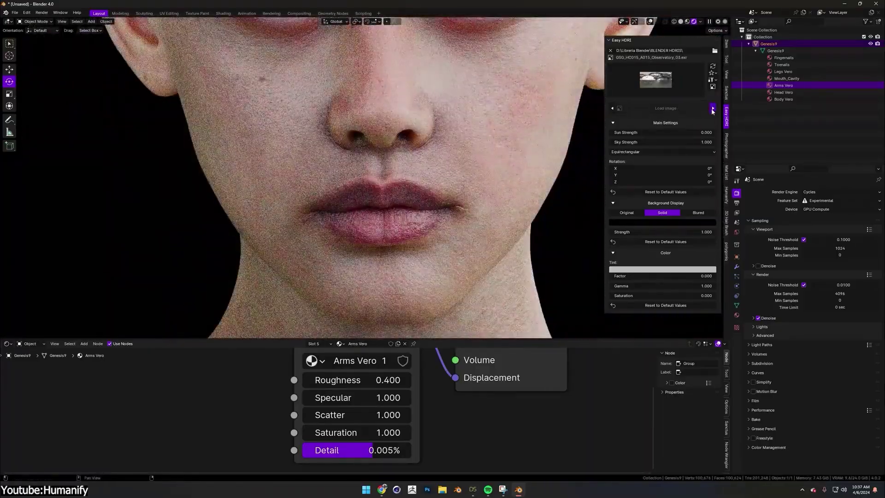
Switch to the Hotel-Abiana-Jablanac-4K HDRI and reset Head Vero Saturation to 1.000
{"action": "left_click", "coordinate": [714, 108]}
{"action": "left_click", "coordinate": [713, 108]}
{"action": "scroll", "coordinate": [394, 201], "scroll_direction": "up", "scroll_amount": 4}
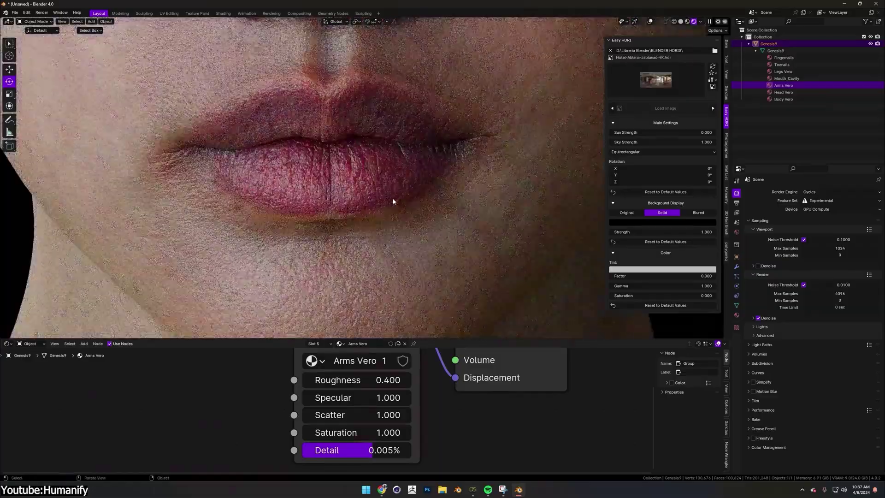
{"action": "left_click", "coordinate": [789, 94]}
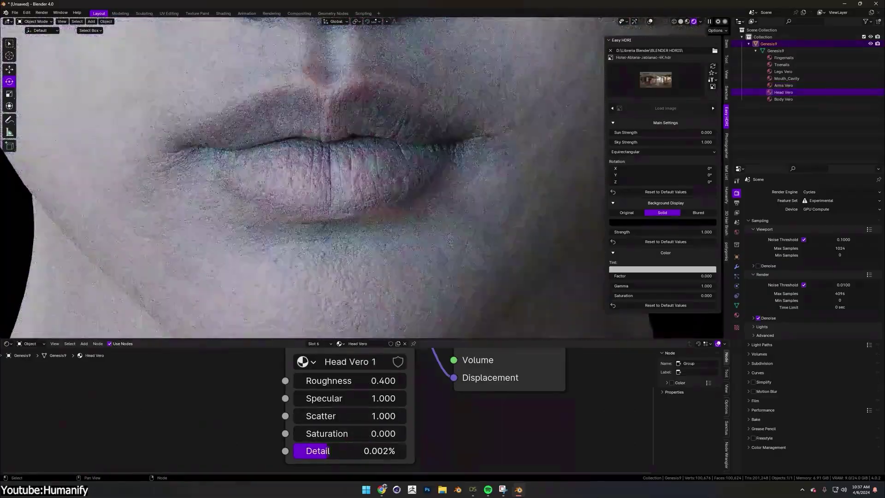
{"action": "key", "text": "BackSpace"}
{"action": "scroll", "coordinate": [369, 198], "scroll_direction": "down", "scroll_amount": 6}
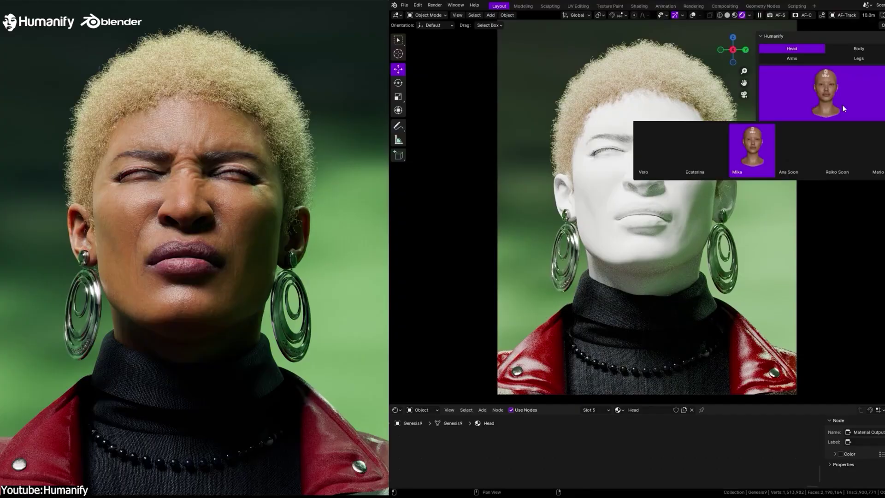
Apply Humanify skin to the curly-haired head and enter 0.004 as the Head Mika Detail
{"action": "left_click", "coordinate": [842, 104]}
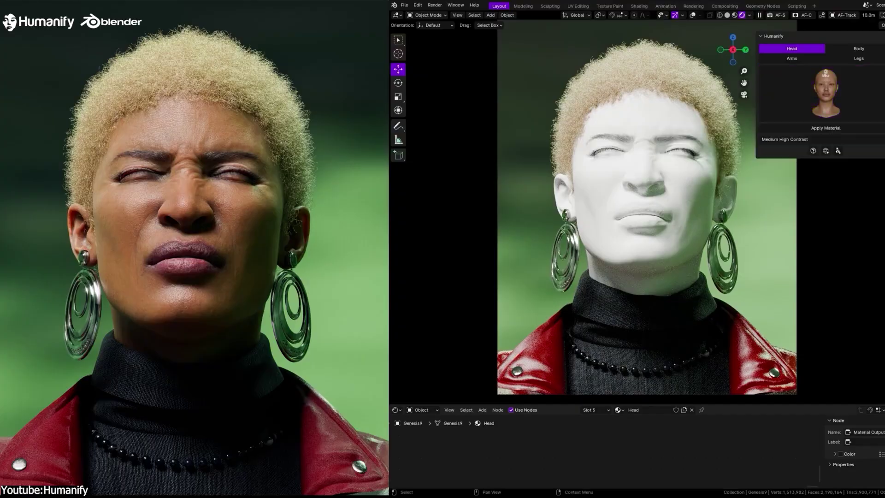
{"action": "key", "text": "n"}
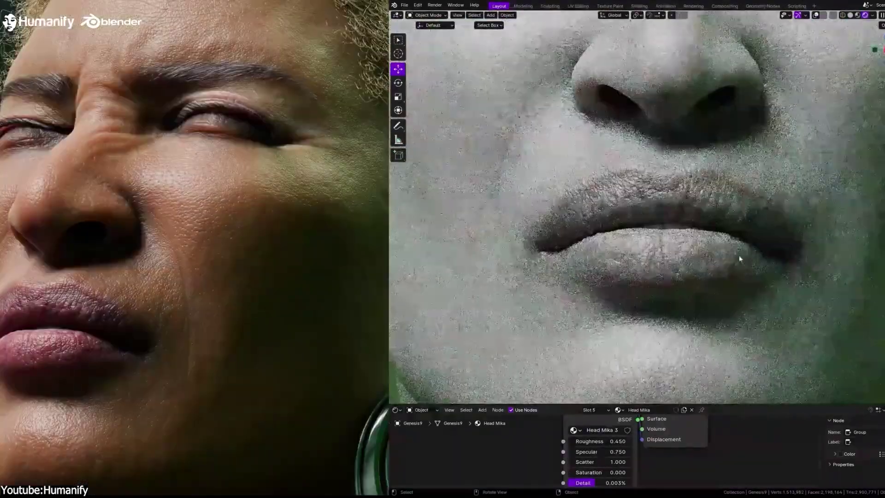
{"action": "left_click", "coordinate": [604, 483]}
{"action": "type", "text": "0.004"}
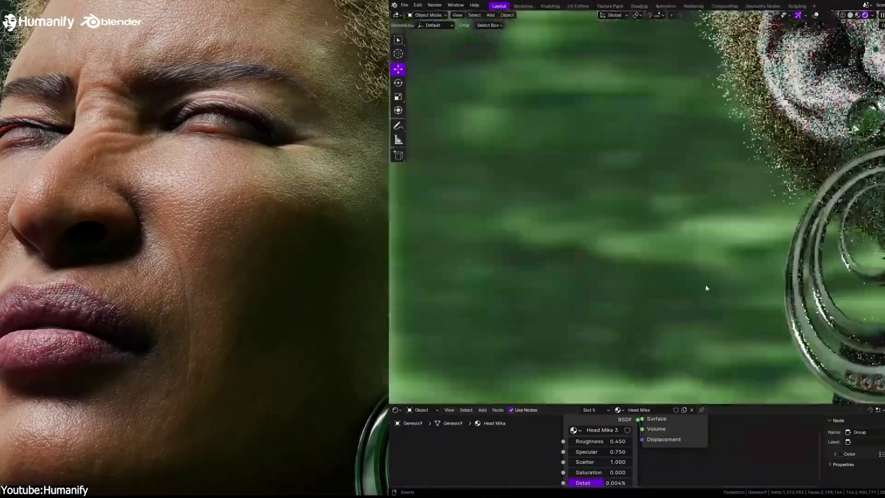